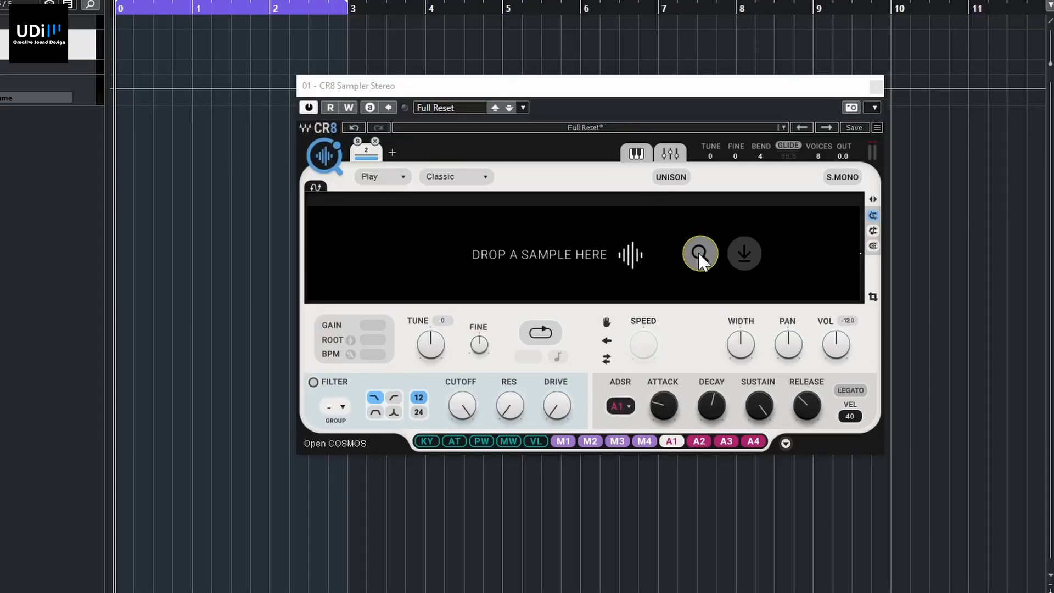
- Open the COSMOS sample finder, search for "kick" and filter the results by the Kick tag
{"action": "left_click", "coordinate": [781, 270]}
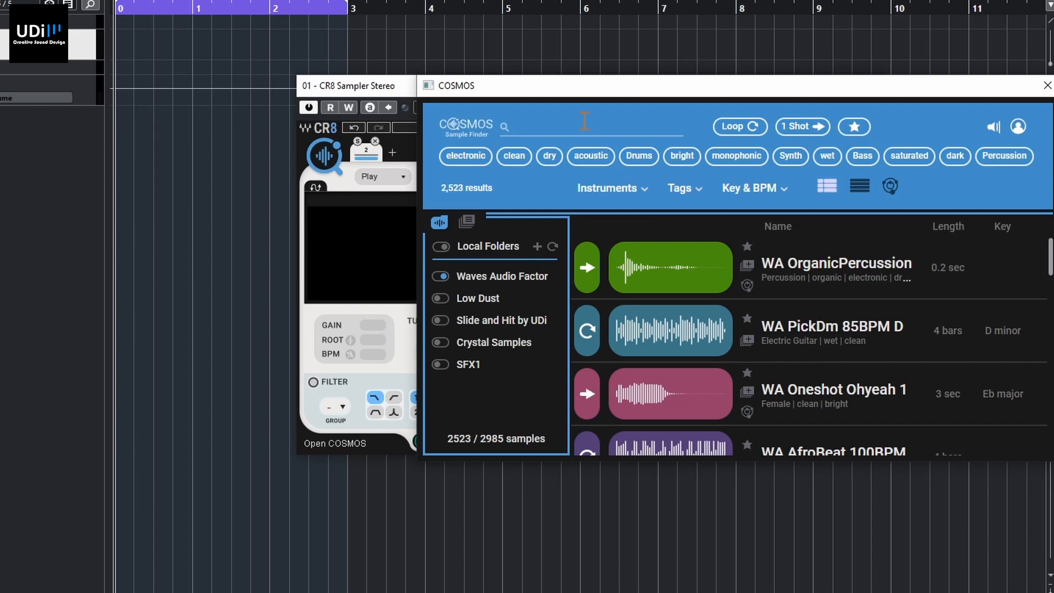
{"action": "type", "text": "kick"}
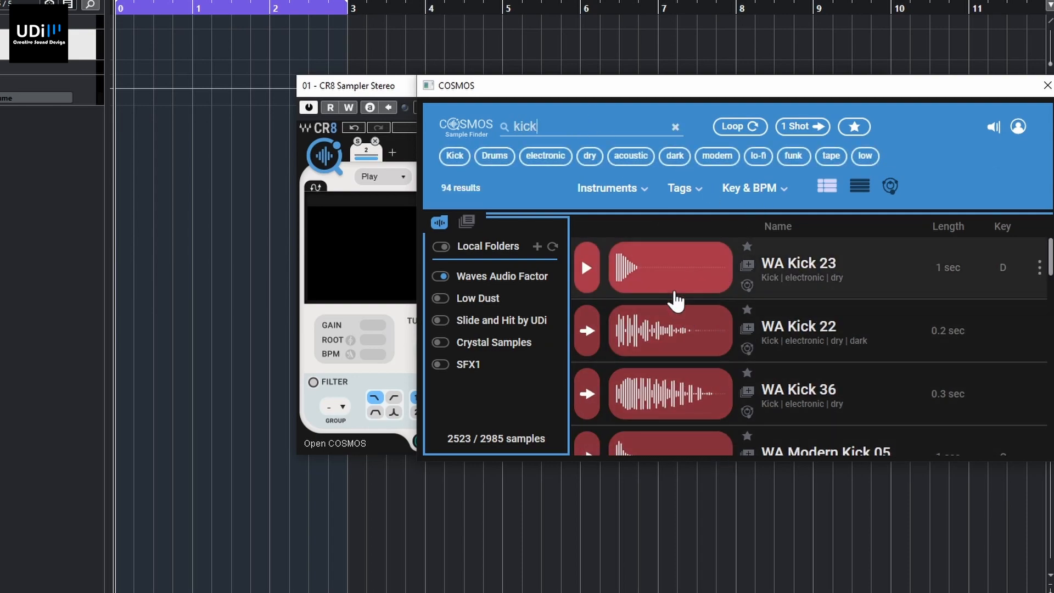
{"action": "left_click", "coordinate": [455, 158]}
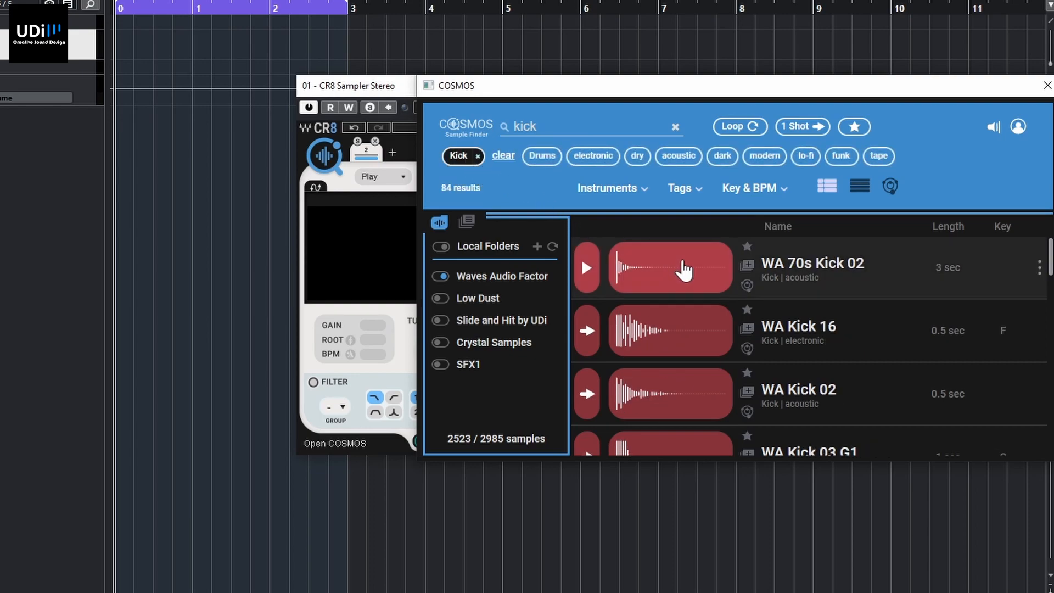
- Audition several kick samples, load WA Kick 02 into the CR8 sampler and close COSMOS
{"action": "left_click", "coordinate": [682, 270]}
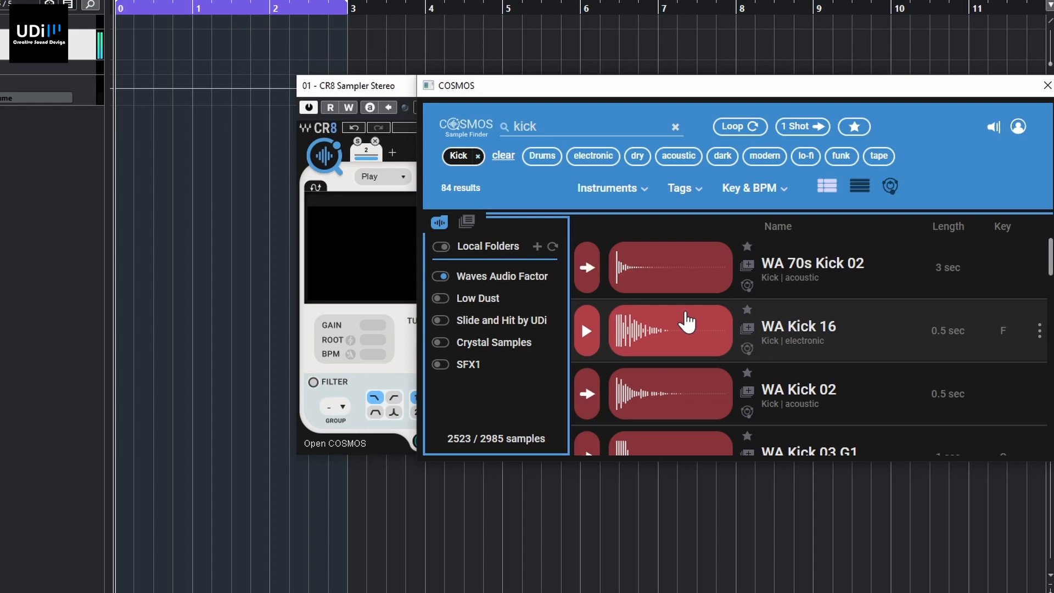
{"action": "left_click", "coordinate": [670, 436]}
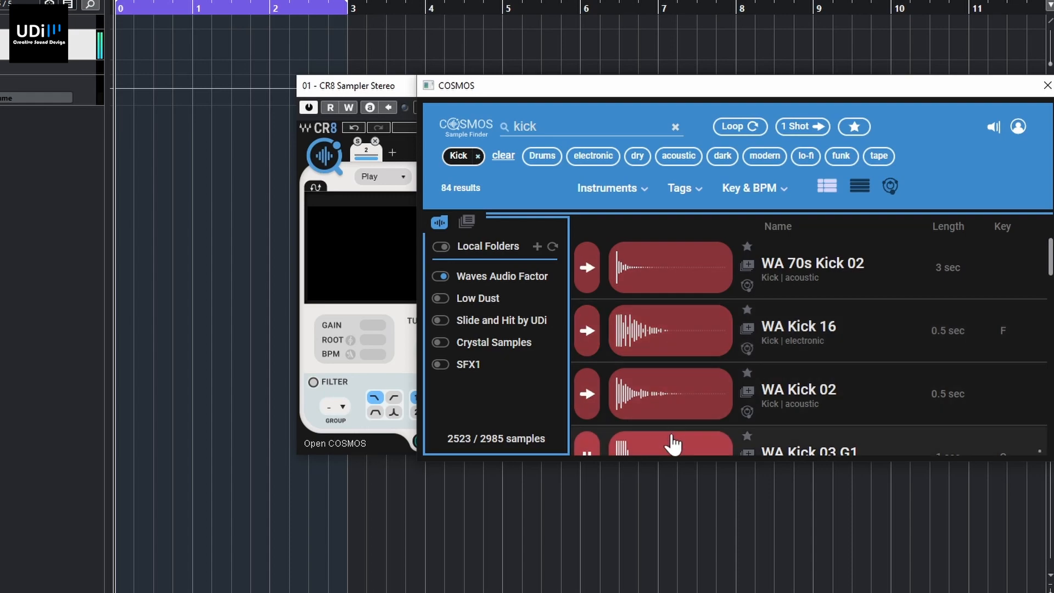
{"action": "left_click", "coordinate": [677, 391]}
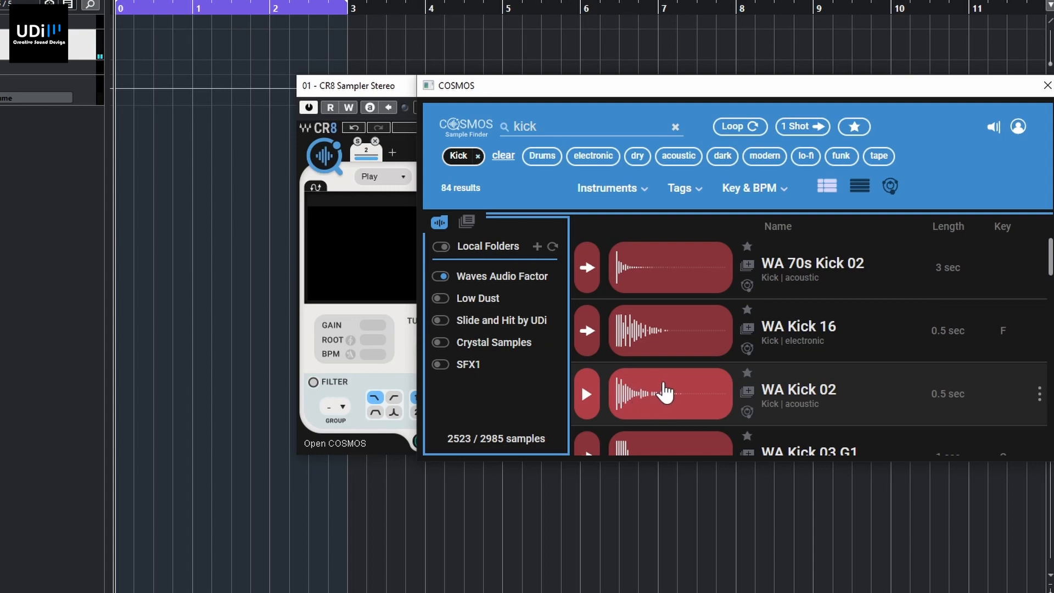
{"action": "left_click", "coordinate": [665, 392]}
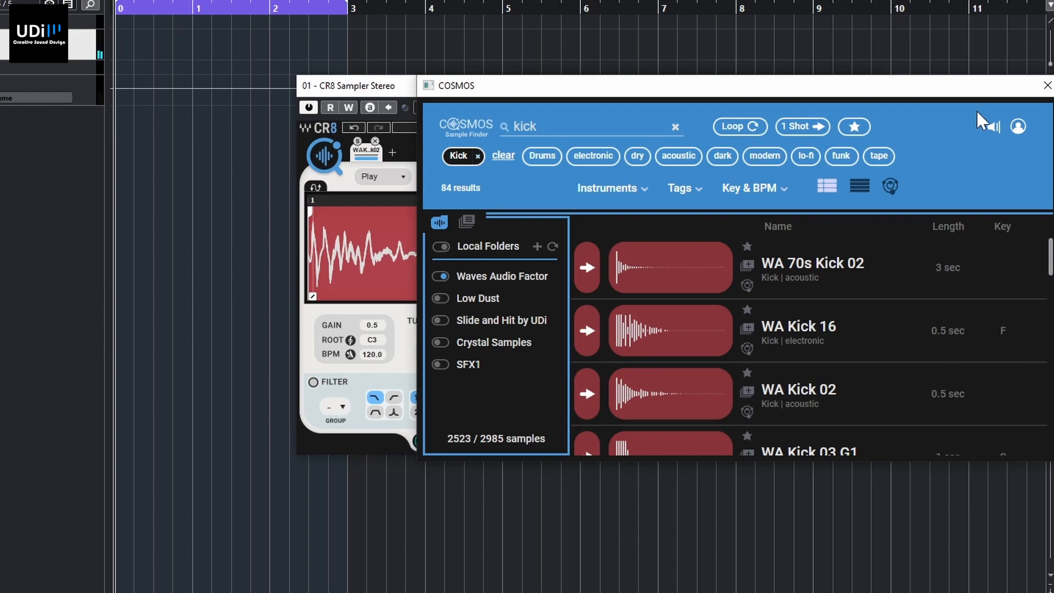
{"action": "left_click", "coordinate": [1047, 85]}
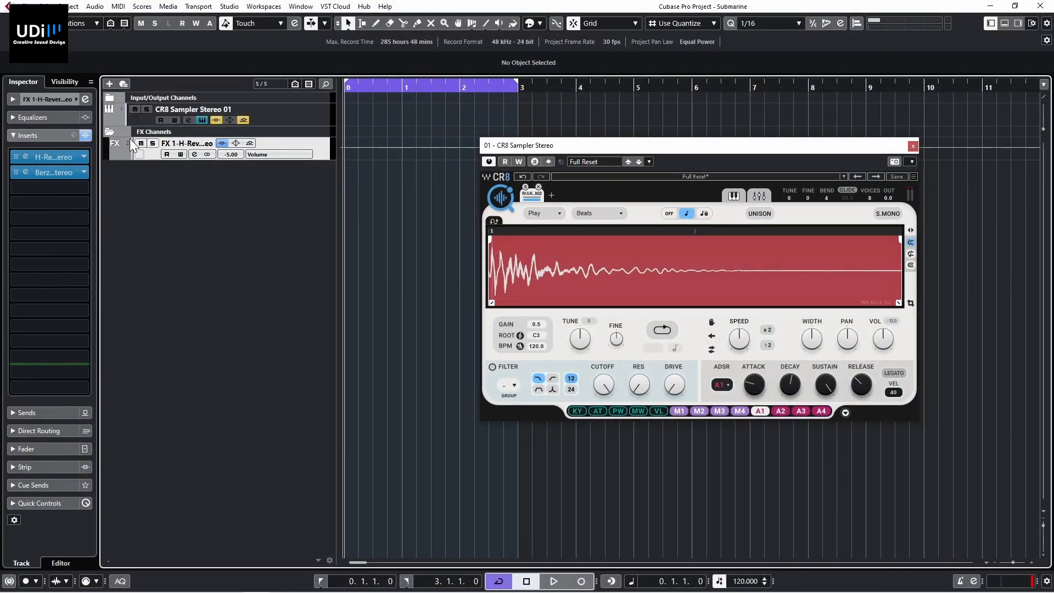
- Open the FX channel's H-Reverb and Berzerk Distortion inserts side by side and bypass Berzerk
{"action": "left_click", "coordinate": [54, 155]}
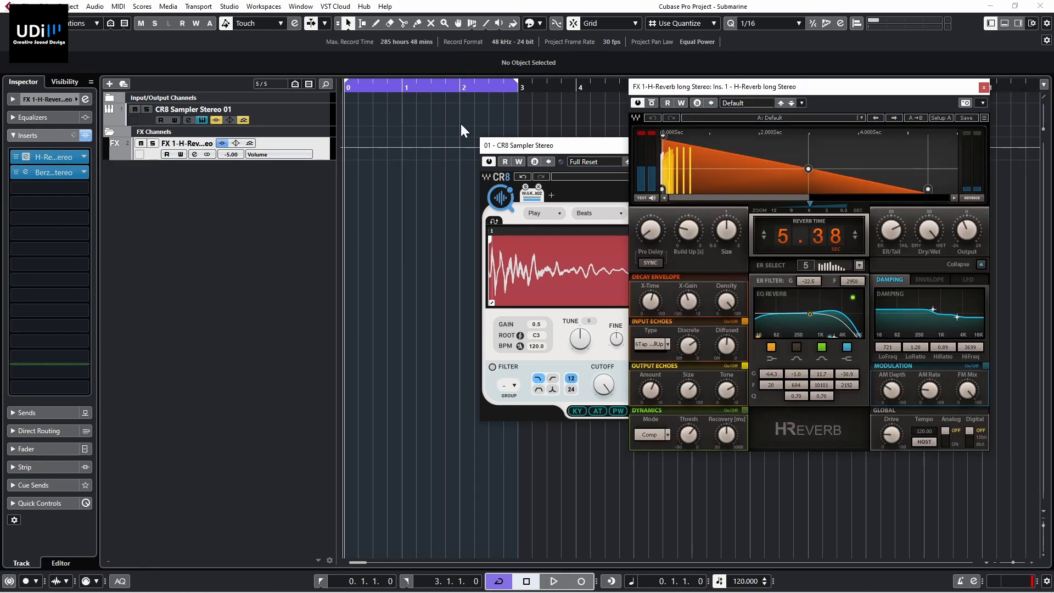
{"action": "left_click", "coordinate": [57, 174]}
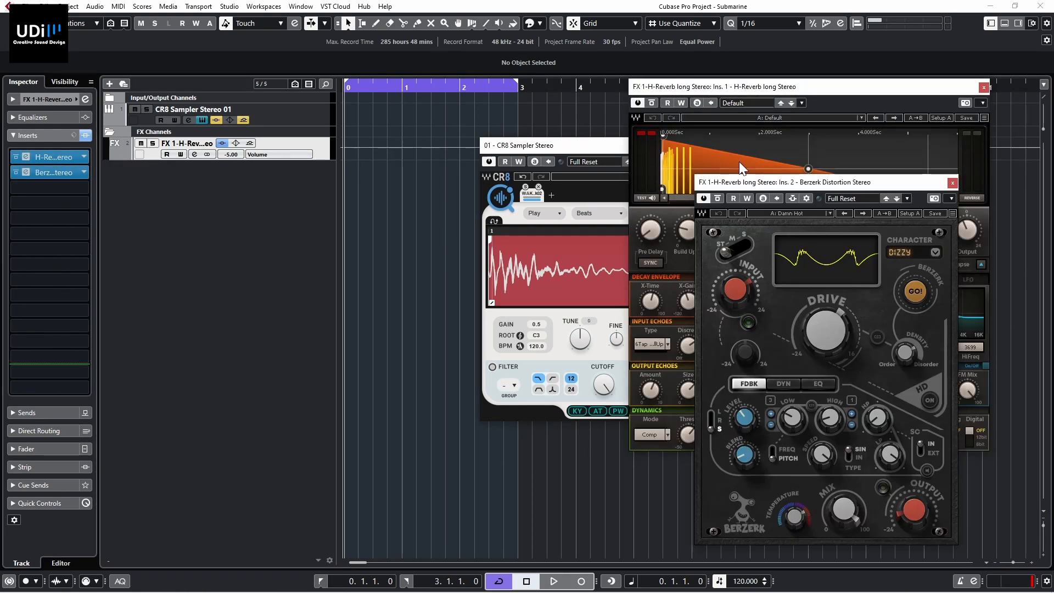
{"action": "left_click_drag", "start_coordinate": [778, 185], "coordinate": [436, 157]}
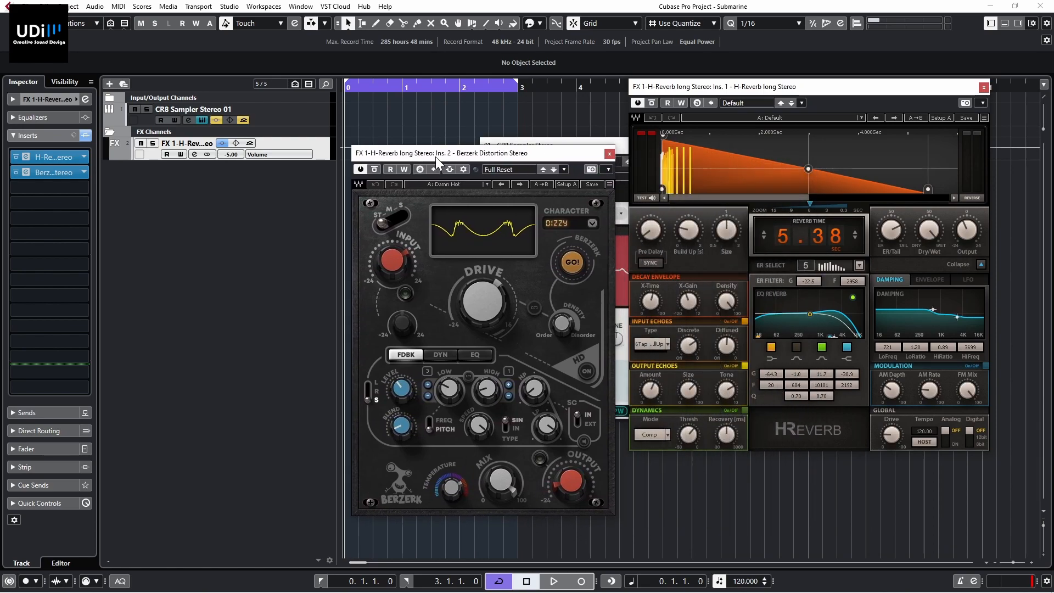
{"action": "left_click", "coordinate": [376, 170]}
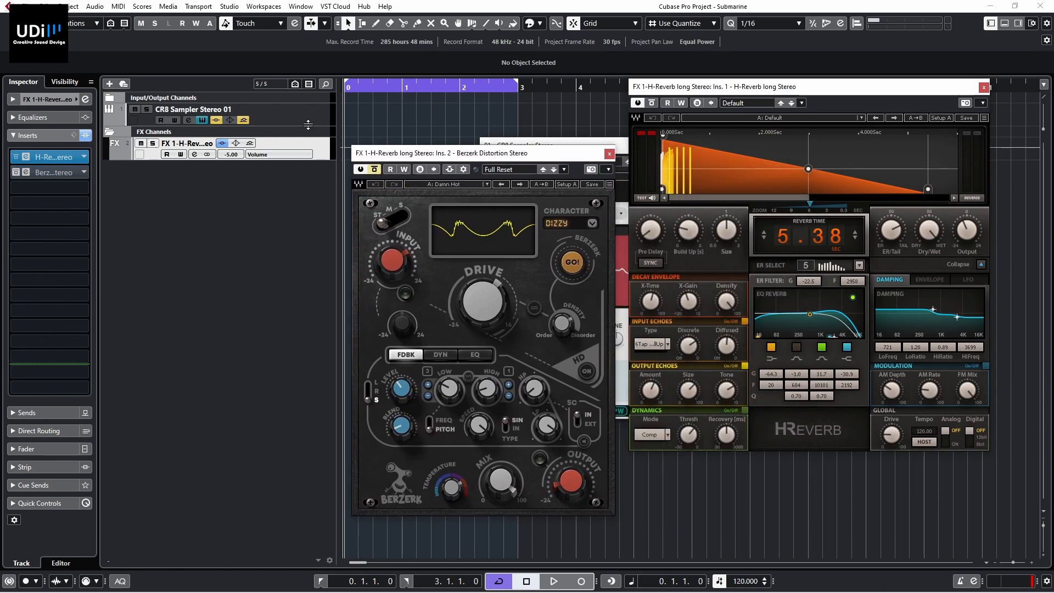
- Enable the sends on the CR8 Sampler track and set the H-Reverb reverb time to 5.19 seconds
{"action": "left_click", "coordinate": [247, 118]}
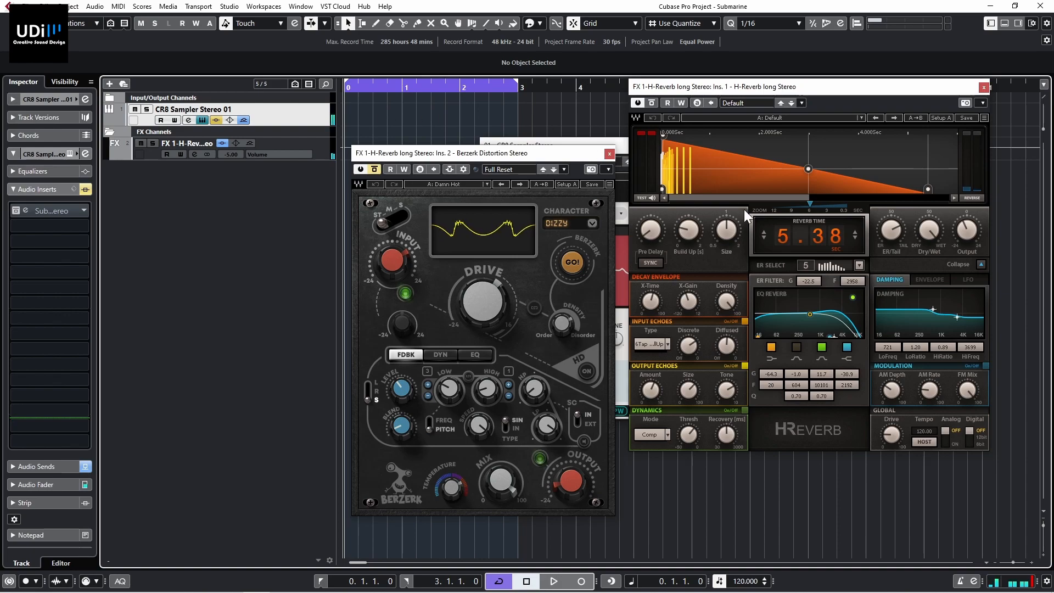
{"action": "mouse_move", "coordinate": [788, 245]}
{"action": "left_mouse_down"}
{"action": "mouse_move", "coordinate": [788, 234]}
{"action": "mouse_move", "coordinate": [788, 259]}
{"action": "mouse_move", "coordinate": [788, 243]}
{"action": "left_mouse_up"}
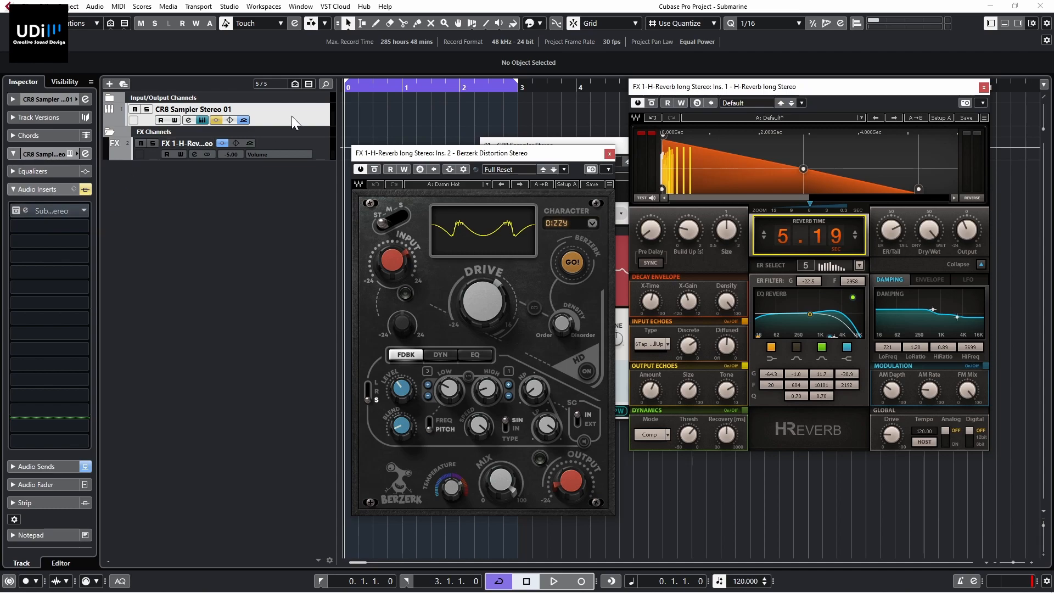
- Open and activate the CR8 Sampler track's Submarine insert, with Sub -2 at -3.4 and the maximum range at 103 Hz
{"action": "left_click", "coordinate": [52, 209]}
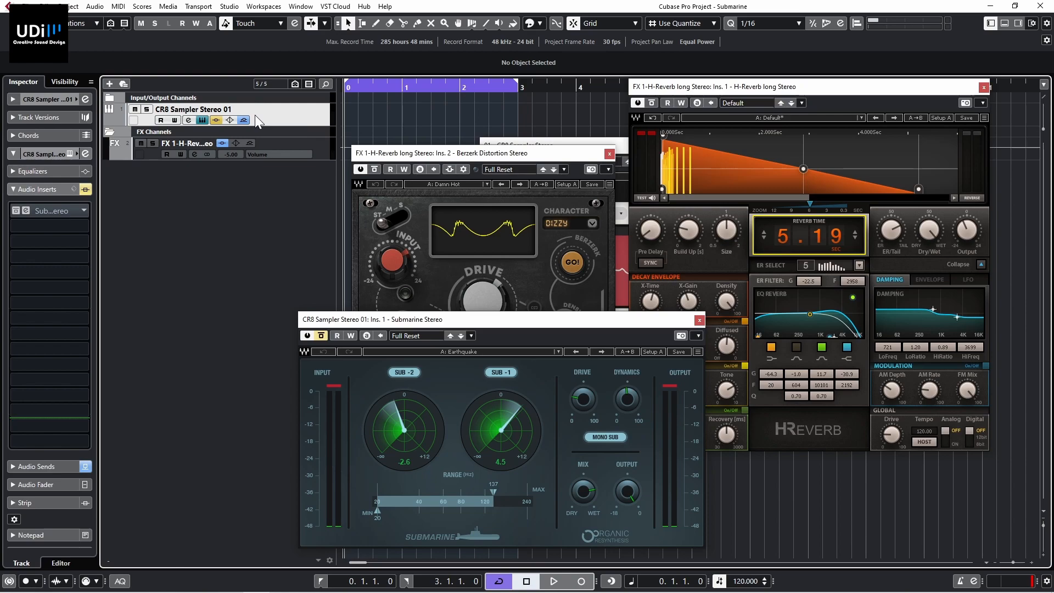
{"action": "left_click_drag", "start_coordinate": [403, 318], "coordinate": [399, 207]}
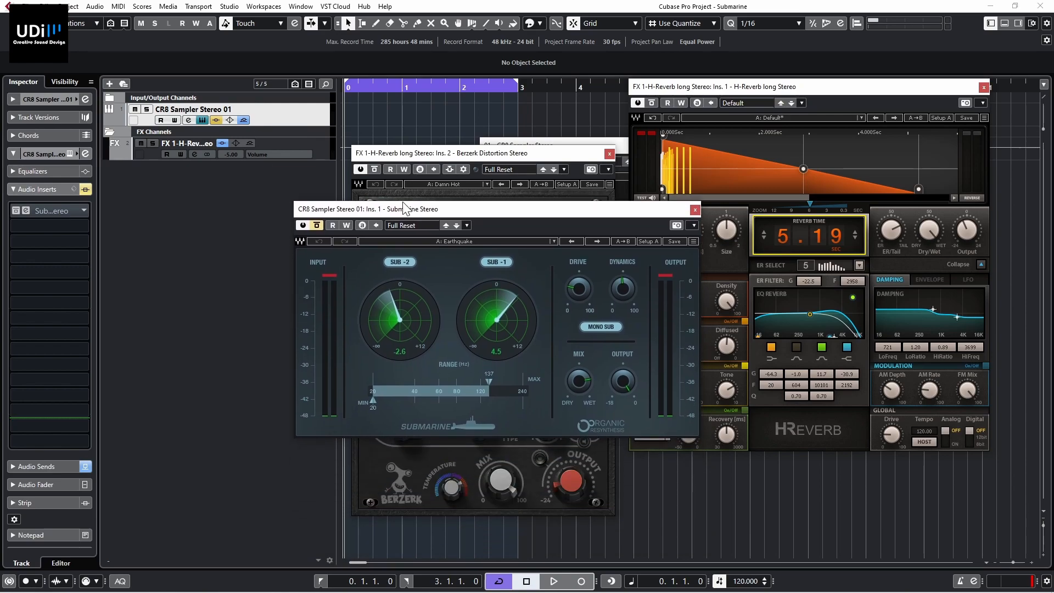
{"action": "left_click", "coordinate": [211, 121]}
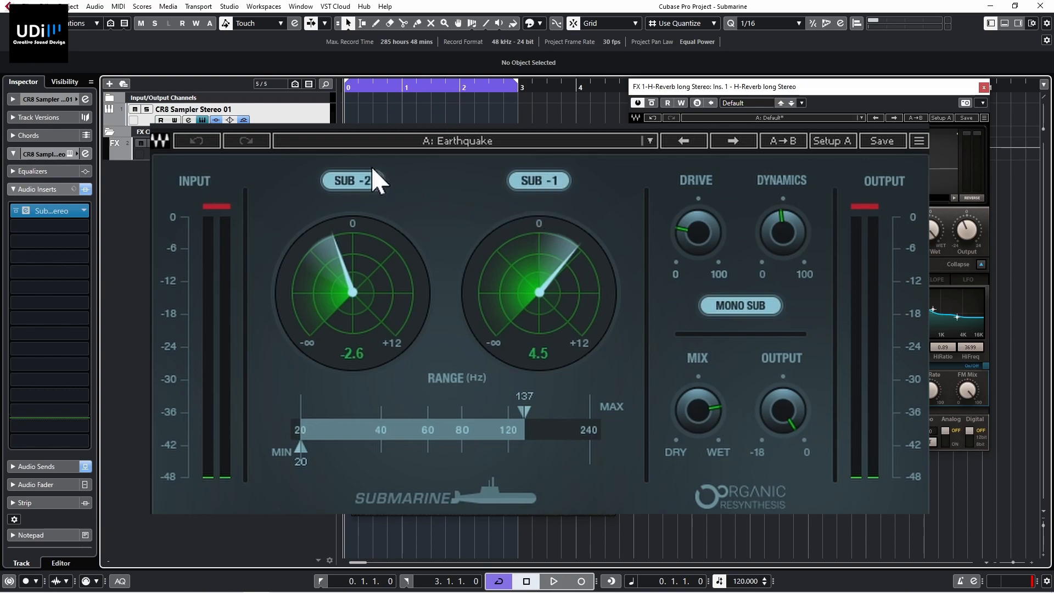
{"action": "left_click_drag", "start_coordinate": [361, 235], "coordinate": [362, 244]}
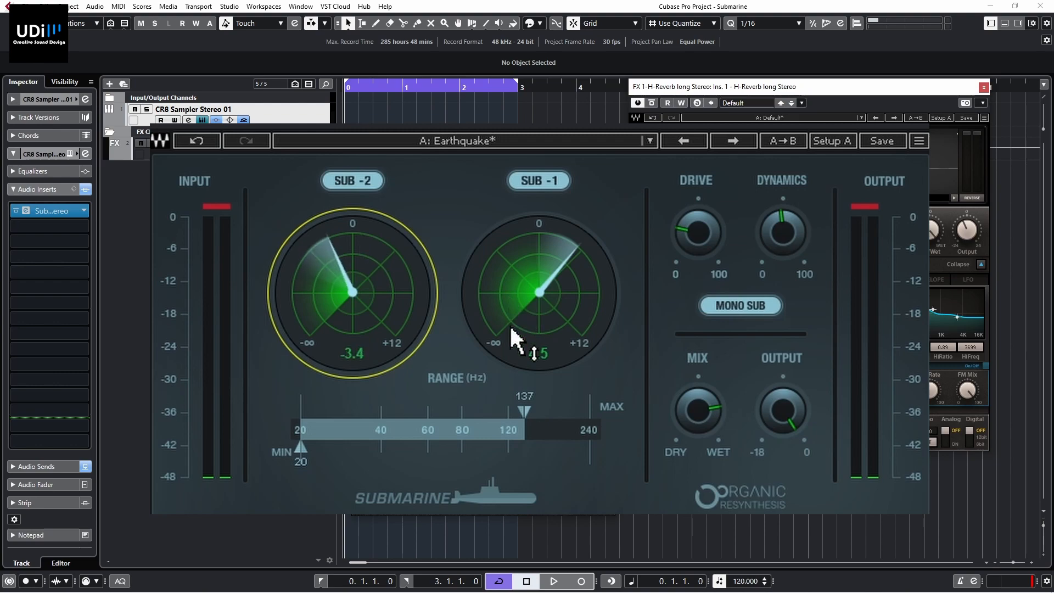
{"action": "left_click_drag", "start_coordinate": [522, 424], "coordinate": [490, 423]}
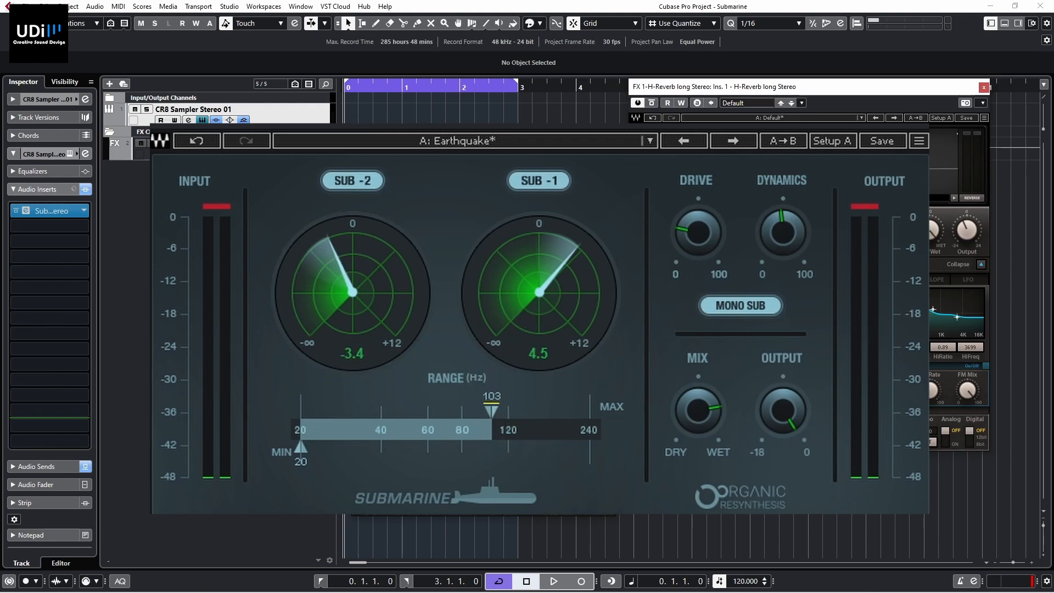
- Bypass the CR8 Sampler track's sends and compare the kick with its inserts off and on
{"action": "left_click", "coordinate": [243, 119]}
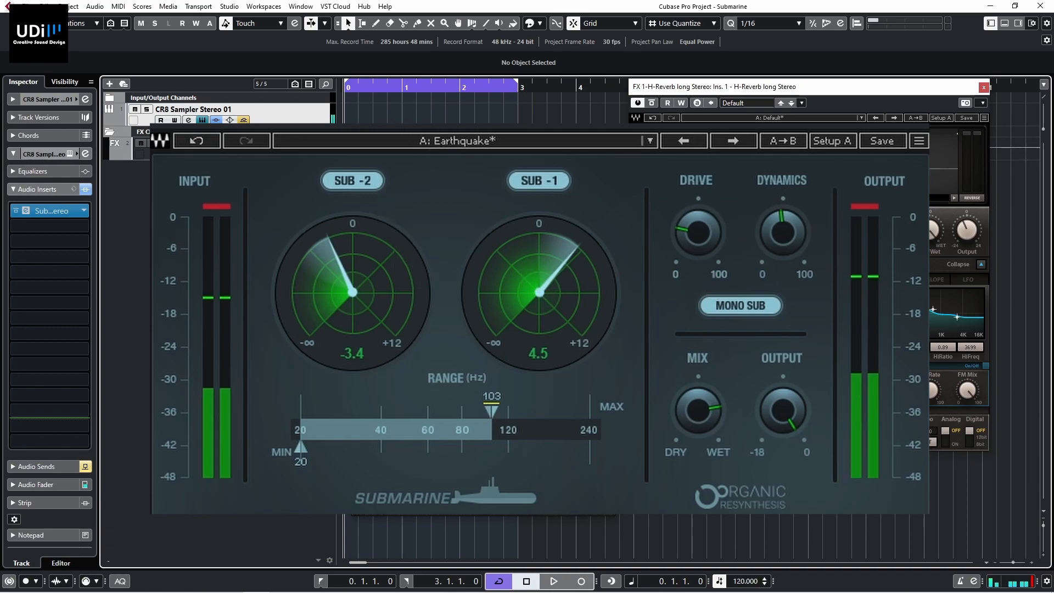
{"action": "left_click", "coordinate": [201, 121]}
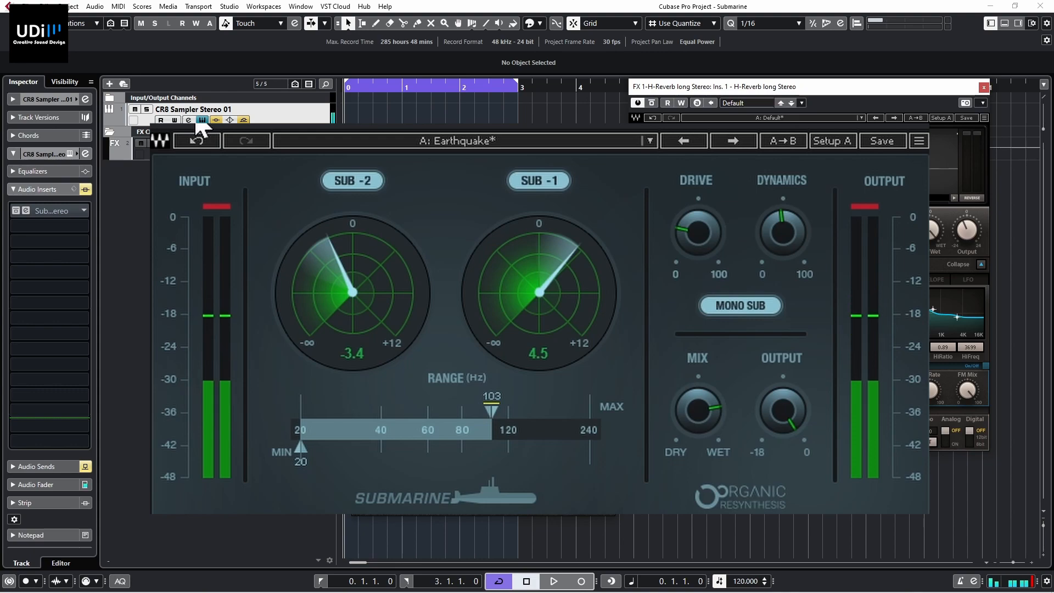
{"action": "left_click", "coordinate": [201, 120]}
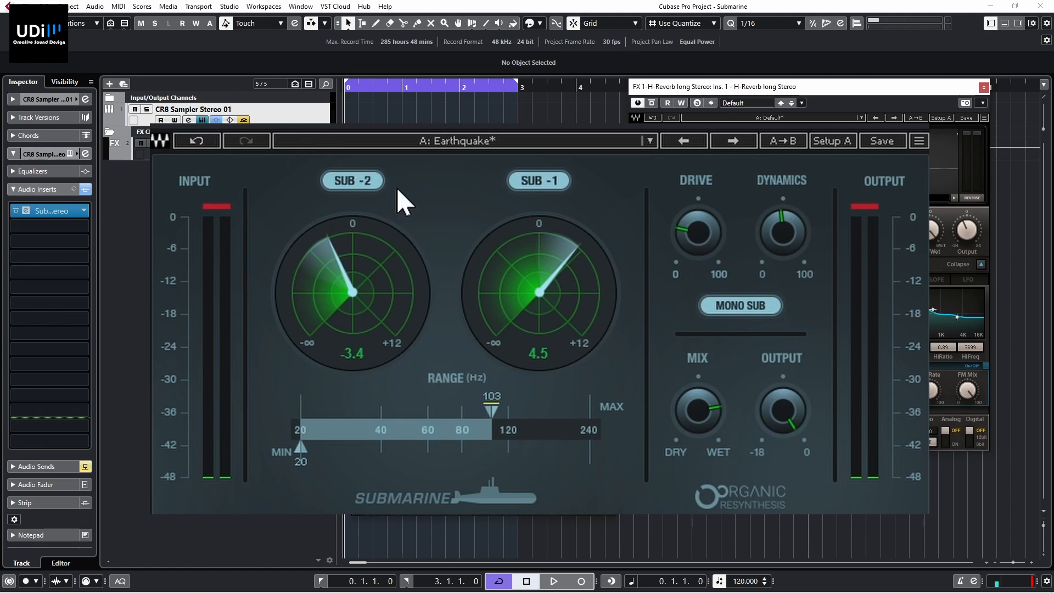
- Set Submarine's Mix to 100 and re-enable the CR8 Sampler track's sends
{"action": "left_click_drag", "start_coordinate": [695, 406], "coordinate": [695, 387]}
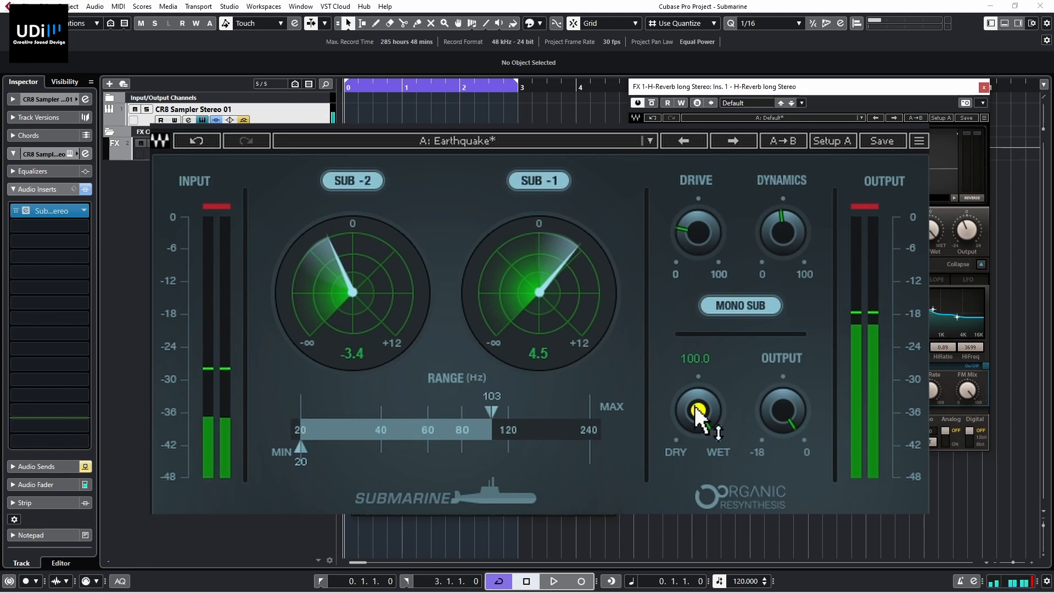
{"action": "left_click_drag", "start_coordinate": [695, 407], "coordinate": [695, 412]}
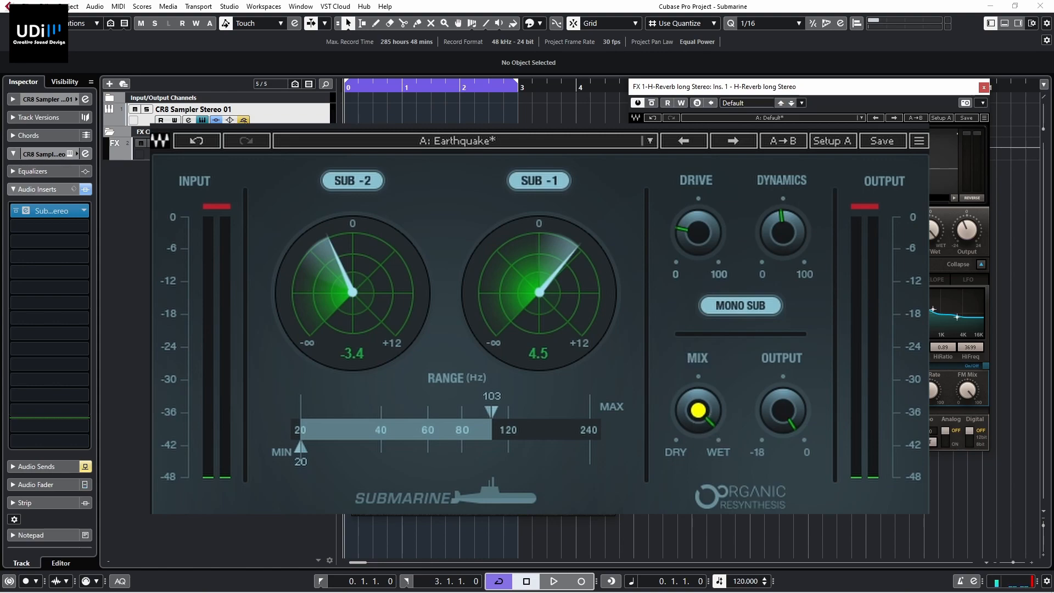
{"action": "left_click", "coordinate": [244, 121]}
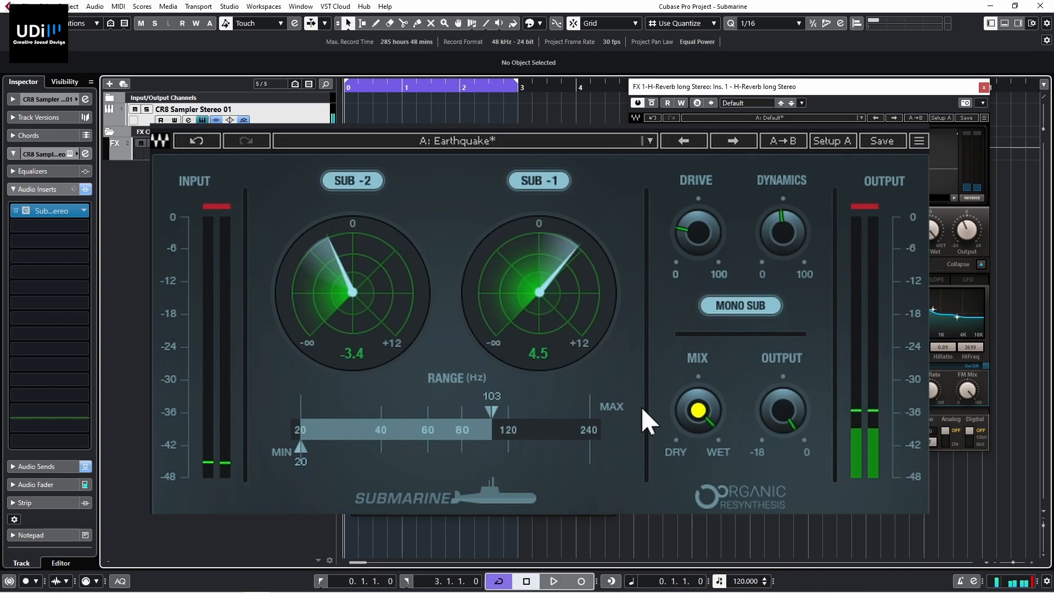
{"action": "left_click_drag", "start_coordinate": [696, 414], "coordinate": [695, 419]}
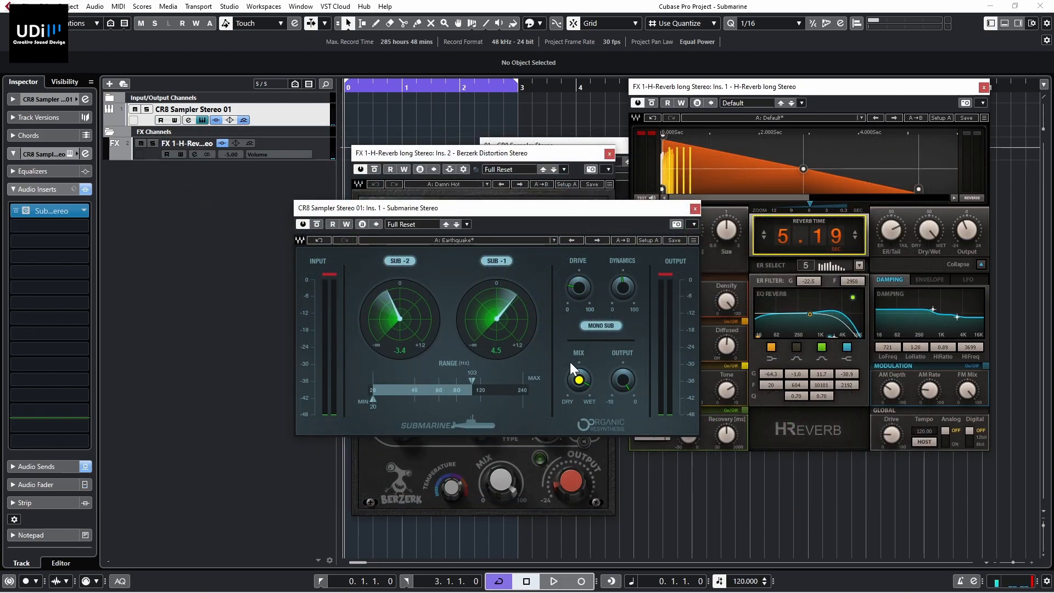
- Add a second sample slot to the CR8 sampler and open COSMOS for it
{"action": "left_click", "coordinate": [608, 141]}
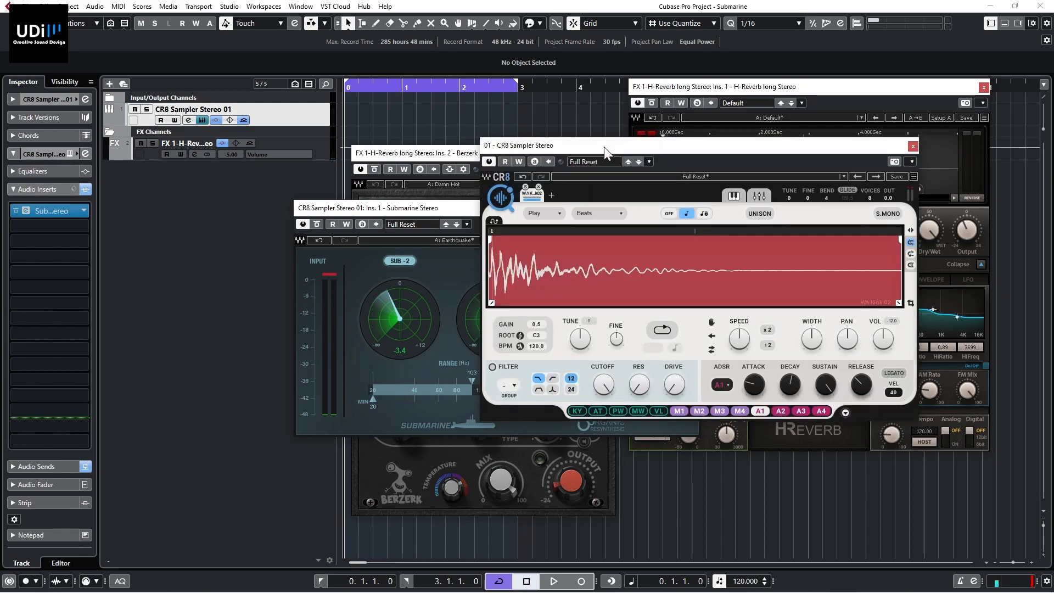
{"action": "left_click", "coordinate": [554, 195]}
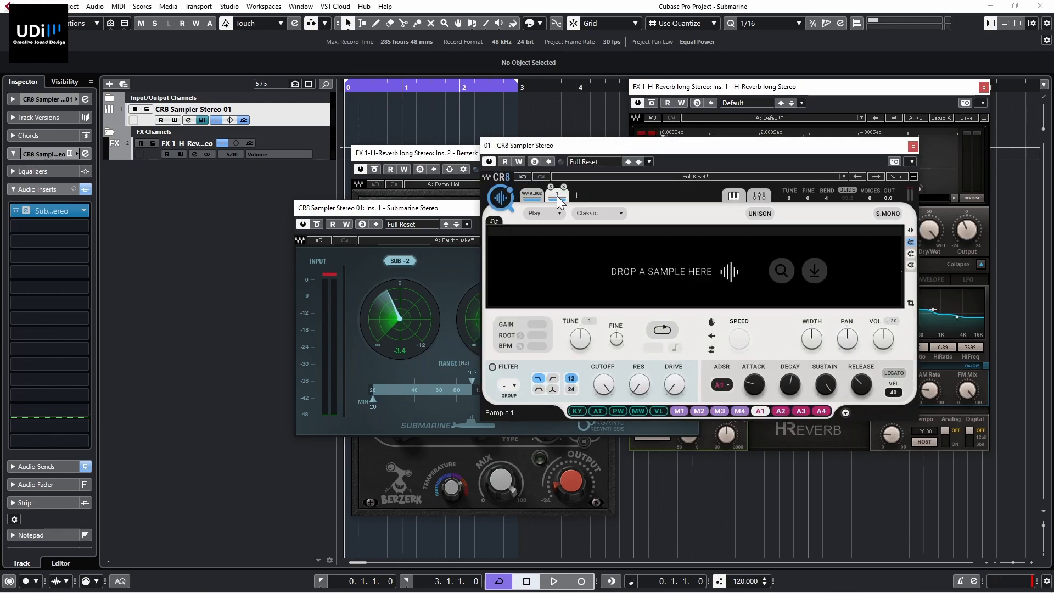
{"action": "left_click", "coordinate": [787, 269]}
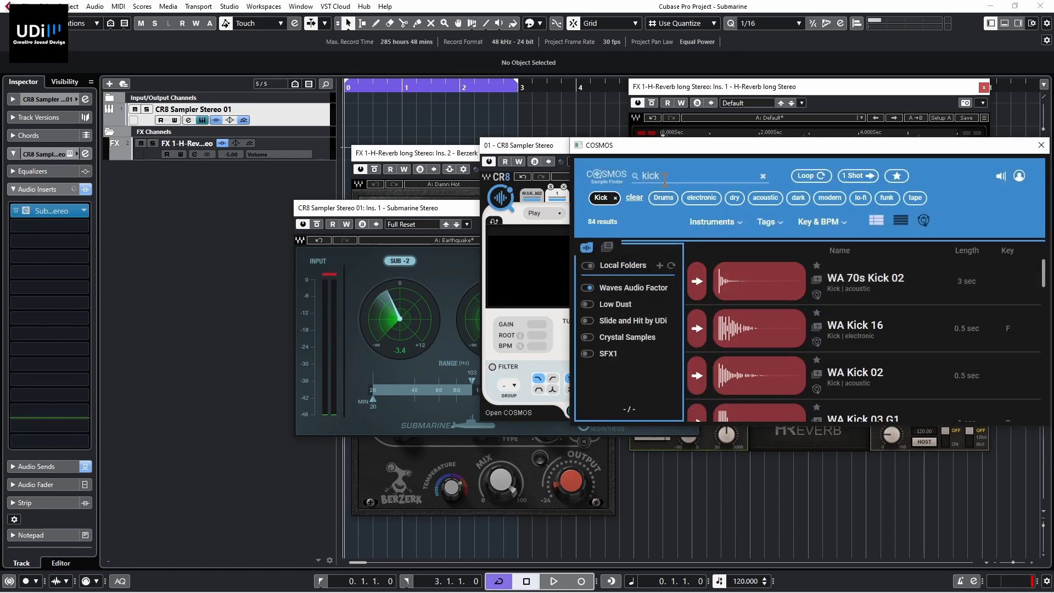
- Replace the kick search and tag with a search for "clap" filtered by the Clap tag
{"action": "left_click", "coordinate": [615, 198]}
{"action": "double_click", "coordinate": [650, 176]}
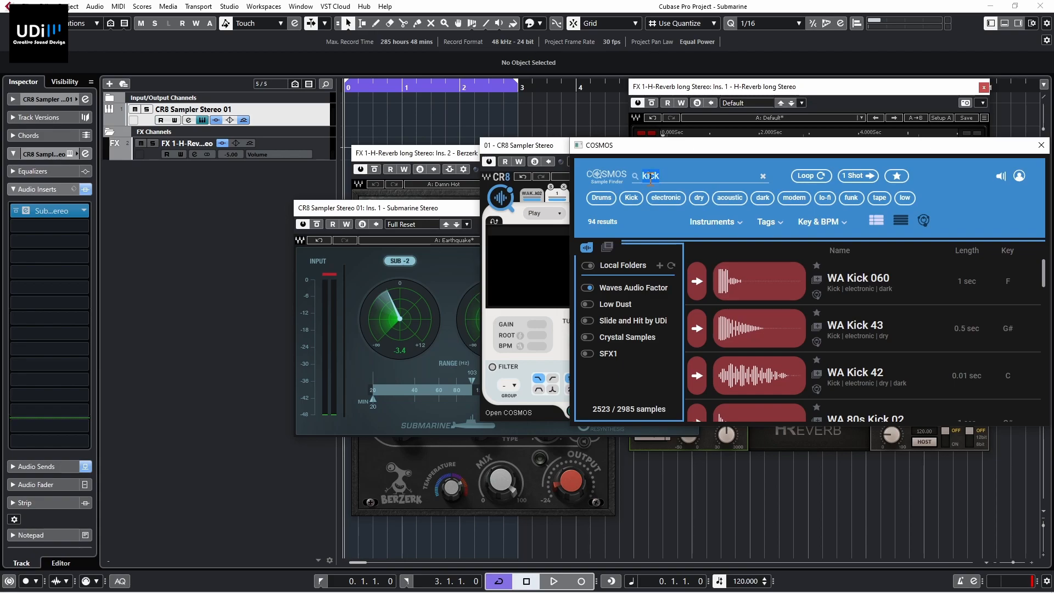
{"action": "type", "text": "clap"}
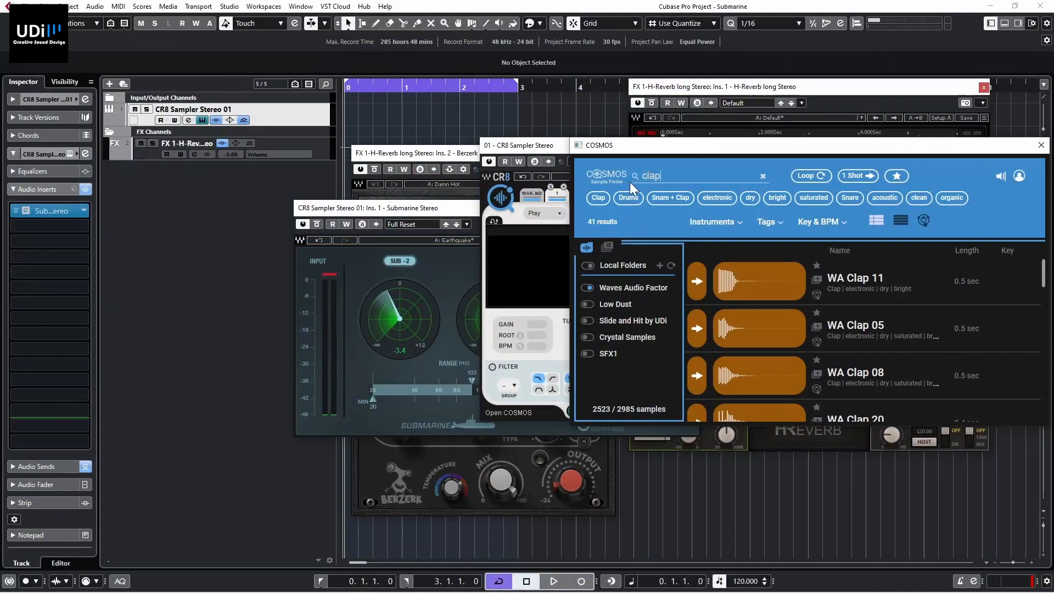
{"action": "left_click", "coordinate": [599, 197]}
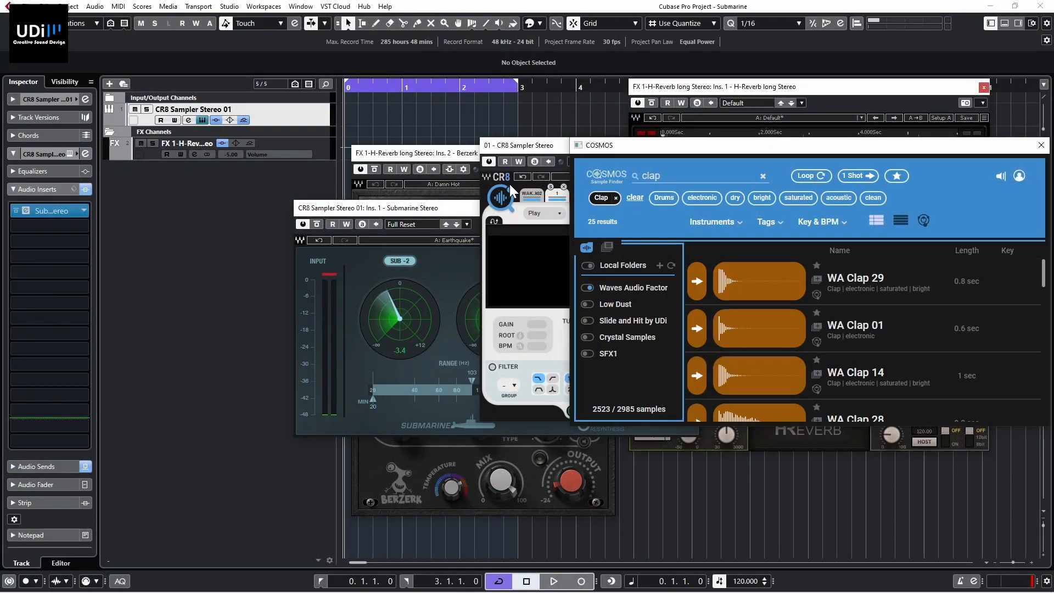
- Audition the clap samples with the track's inserts and sends bypassed, and load WA Clap 28 into CR8's second slot
{"action": "left_click", "coordinate": [245, 120]}
{"action": "left_click", "coordinate": [215, 120]}
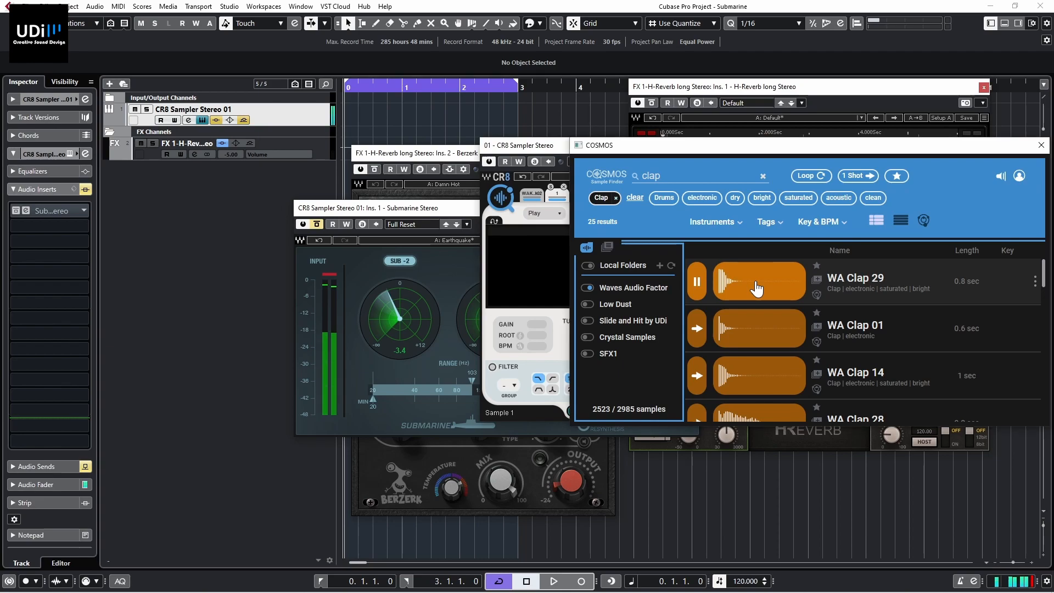
{"action": "left_click", "coordinate": [791, 372]}
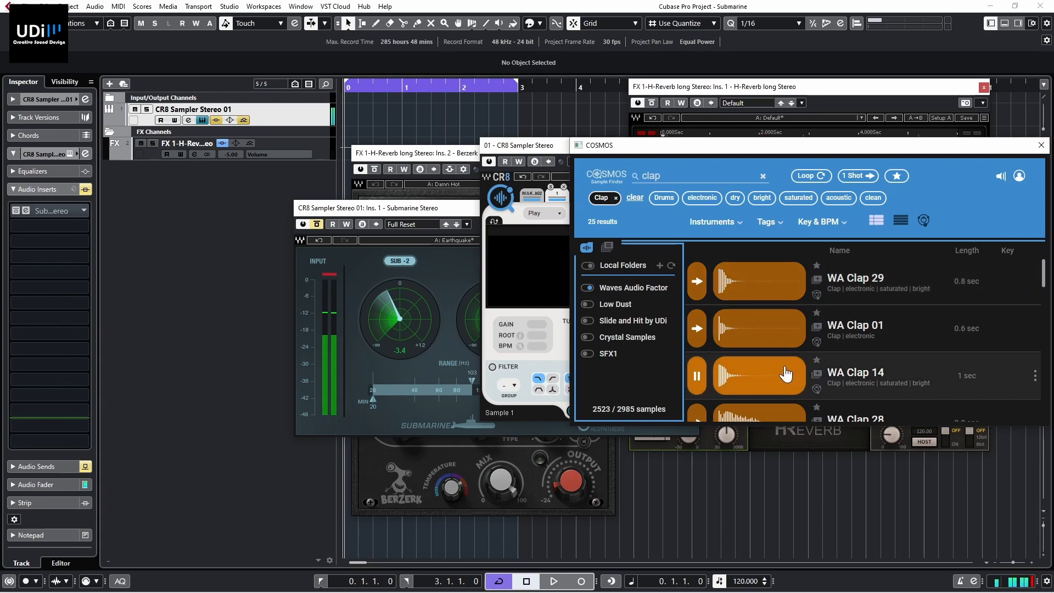
{"action": "scroll", "coordinate": [785, 372], "scroll_direction": "down", "scroll_amount": 1}
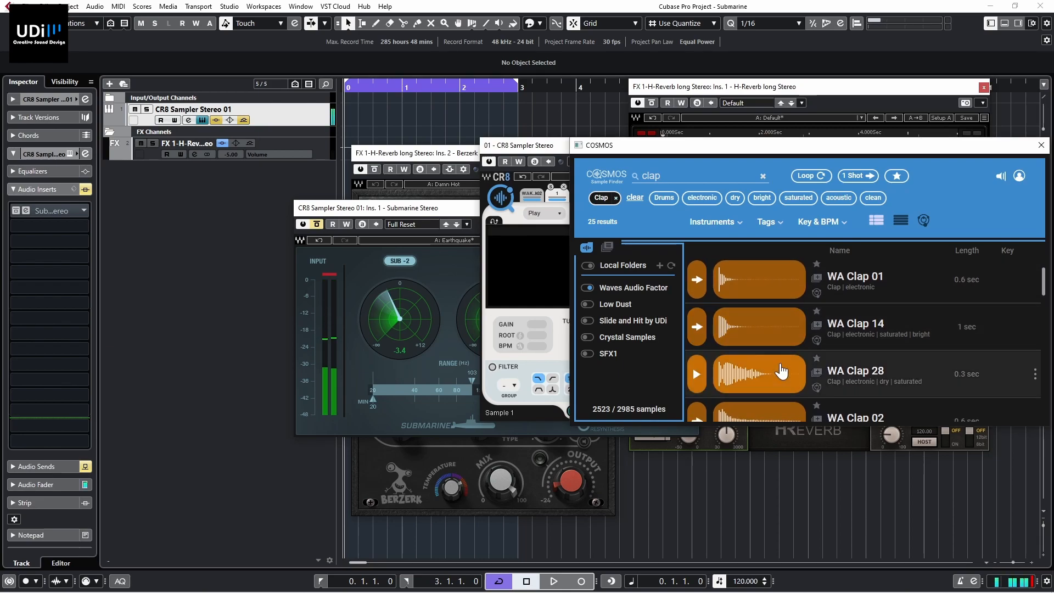
{"action": "double_click", "coordinate": [772, 373]}
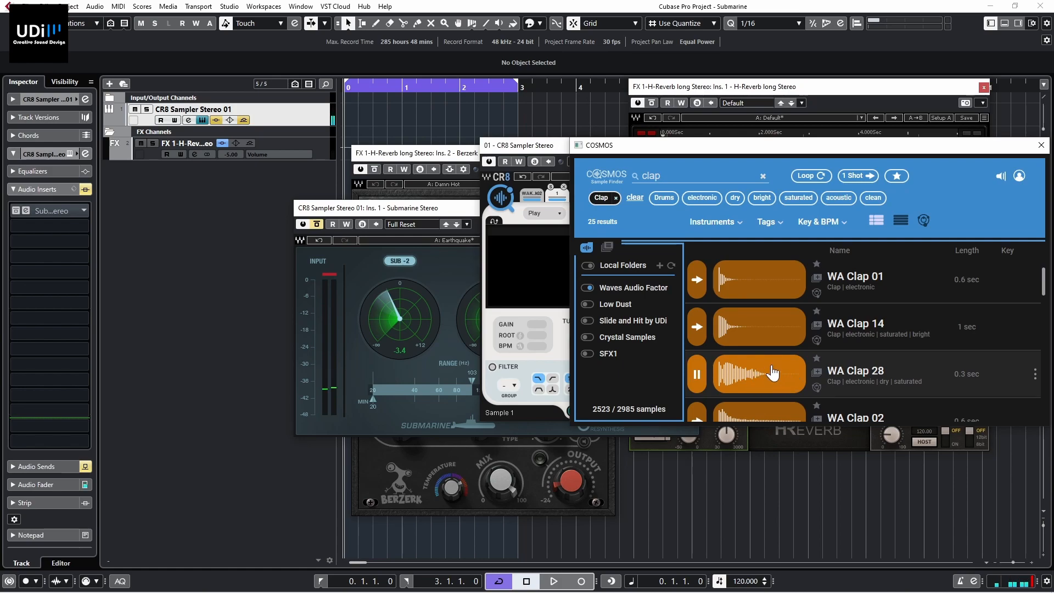
{"action": "left_click", "coordinate": [1041, 146]}
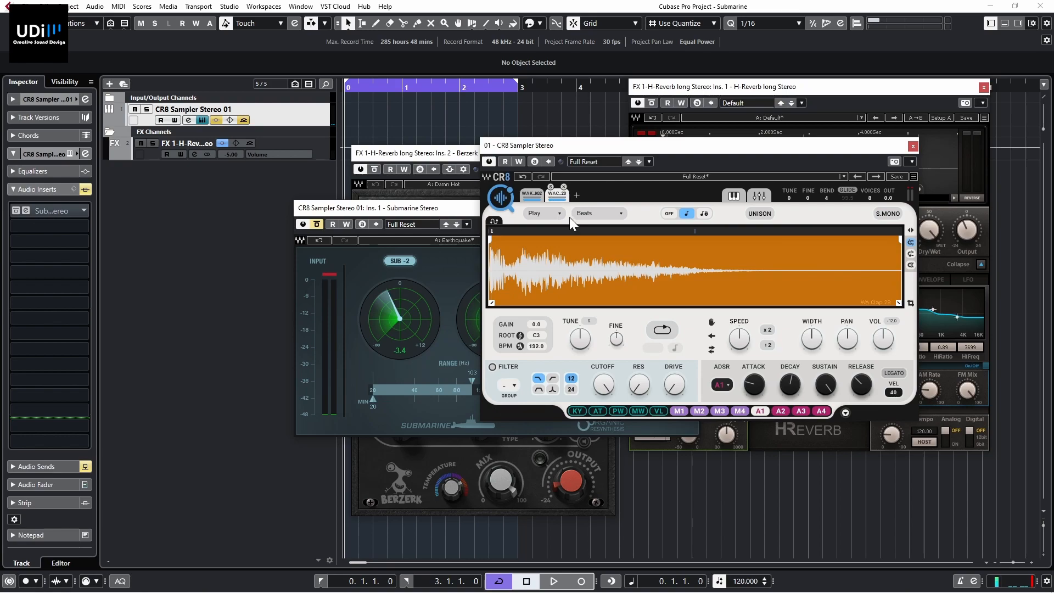
- Re-enable the CR8 Sampler track's inserts and sends, and solo the clap slot briefly to hear it processed
{"action": "left_click", "coordinate": [244, 120]}
{"action": "left_click", "coordinate": [215, 118]}
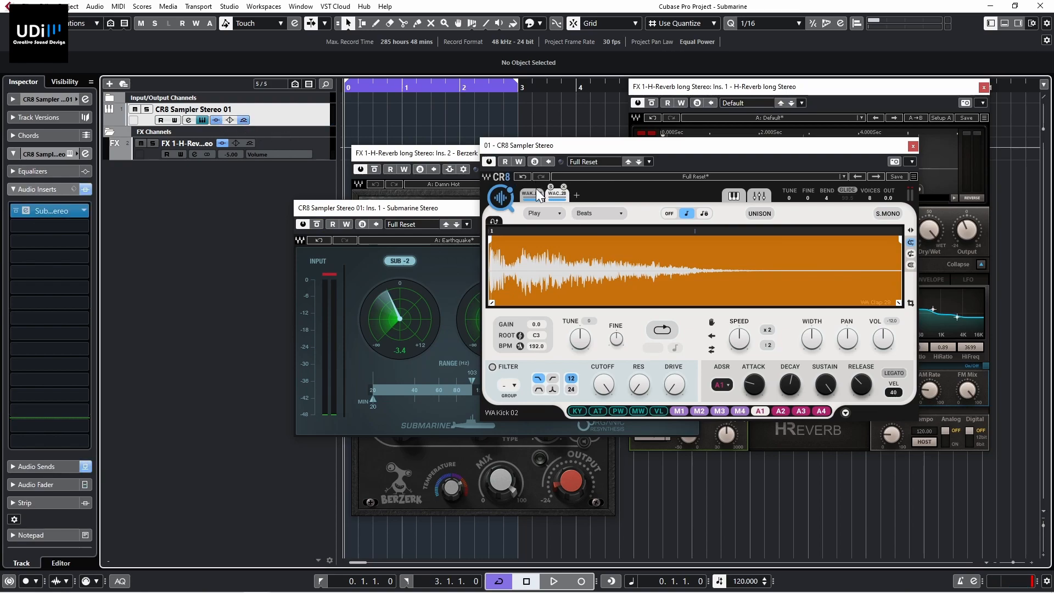
{"action": "left_click", "coordinate": [550, 187]}
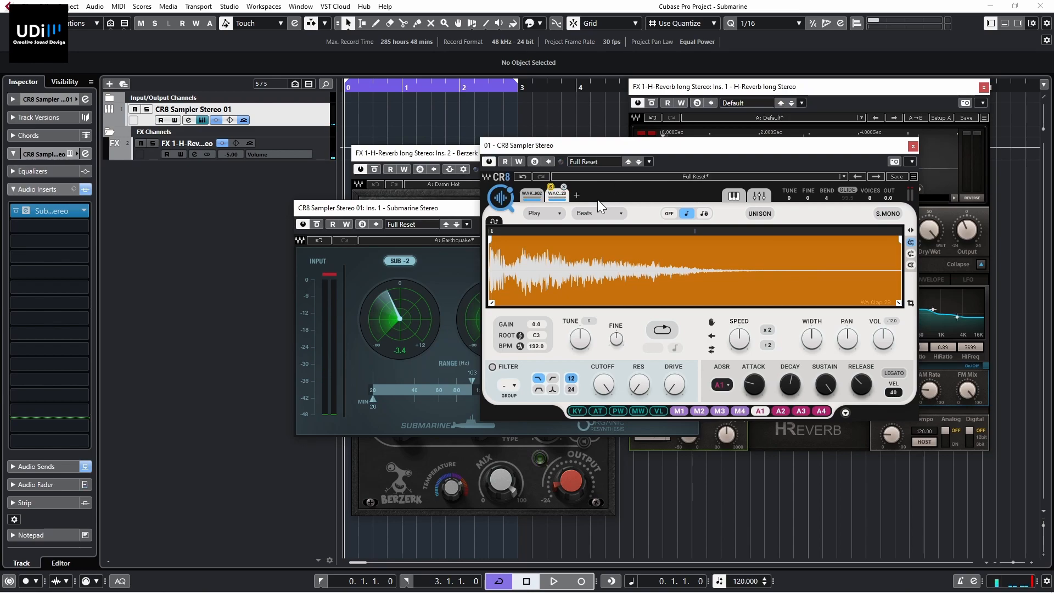
{"action": "left_click", "coordinate": [549, 186]}
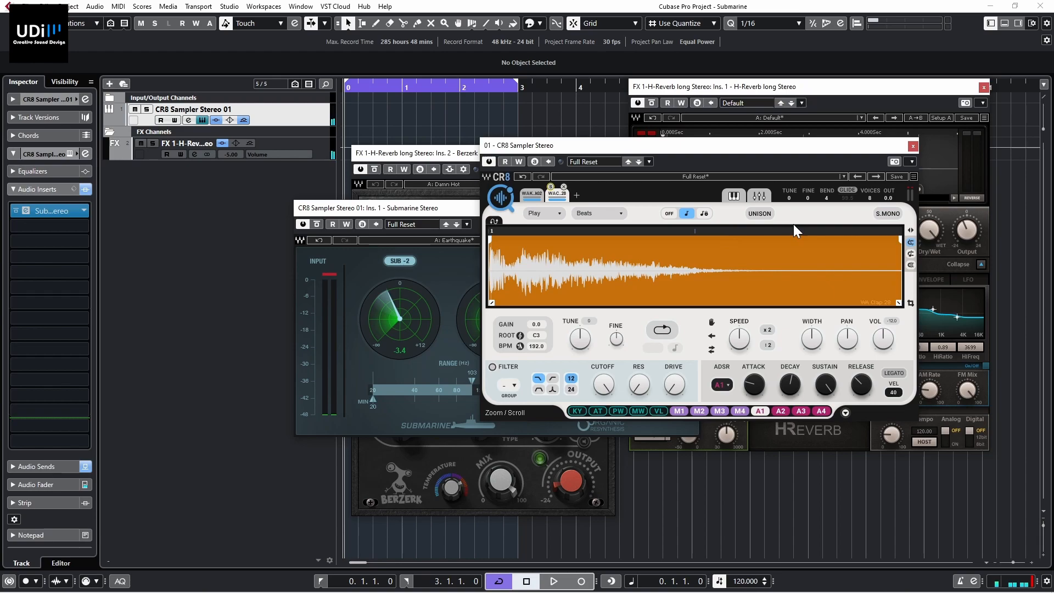
- Lower the tune and volume of WA Clap 28 in CR8's mixer view
{"action": "left_click", "coordinate": [760, 196]}
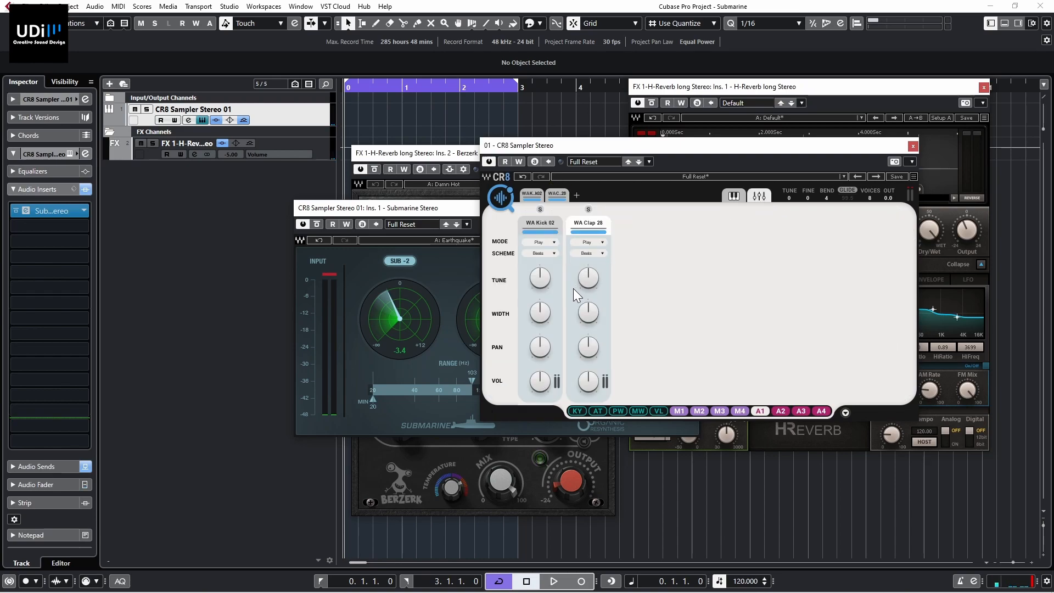
{"action": "left_click_drag", "start_coordinate": [589, 277], "coordinate": [588, 287]}
{"action": "left_click_drag", "start_coordinate": [587, 381], "coordinate": [588, 398]}
{"action": "mouse_move", "coordinate": [543, 272]}
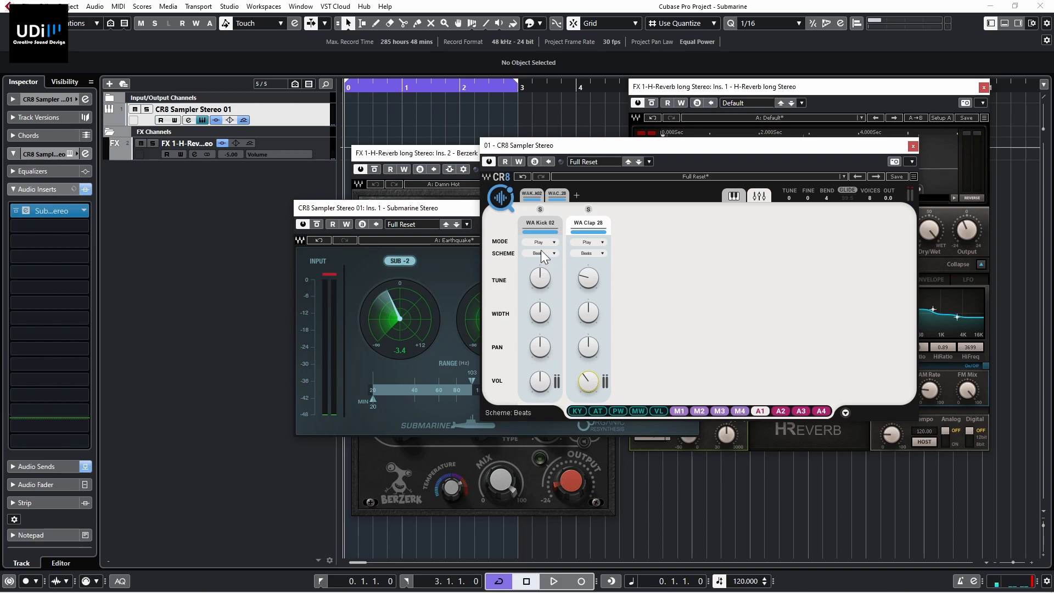
- Add H-Delay Stereo as the second insert on the CR8 Sampler track, after Submarine
{"action": "left_click", "coordinate": [89, 226]}
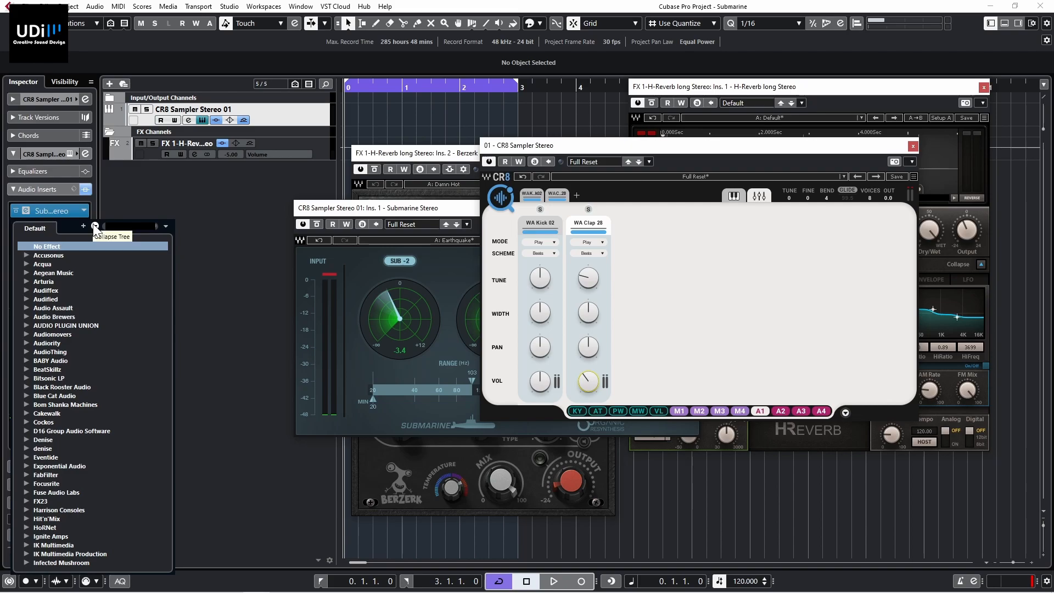
{"action": "type", "text": "h"}
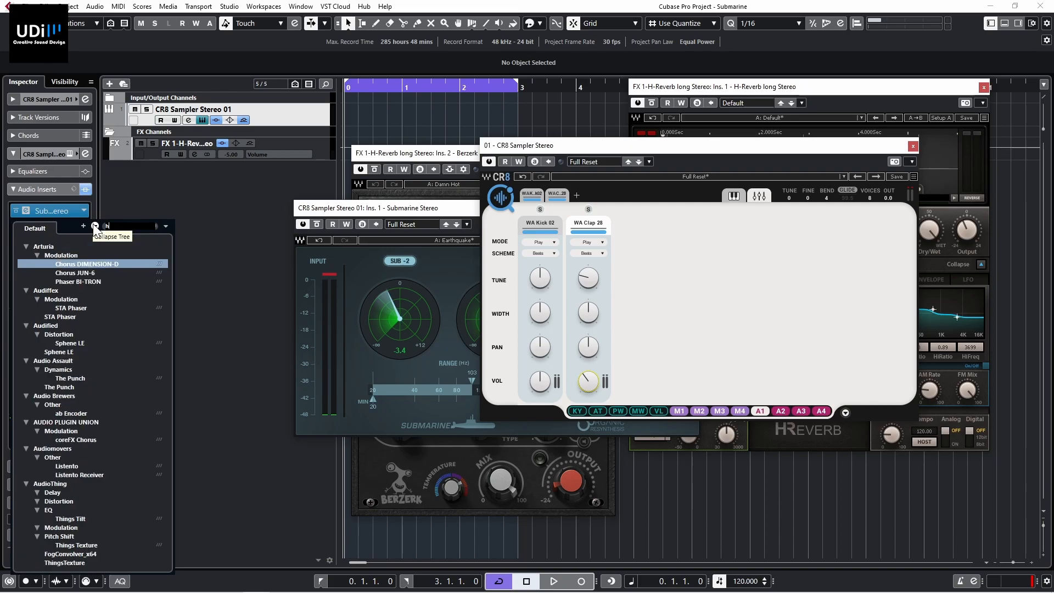
{"action": "type", "text": "-d"}
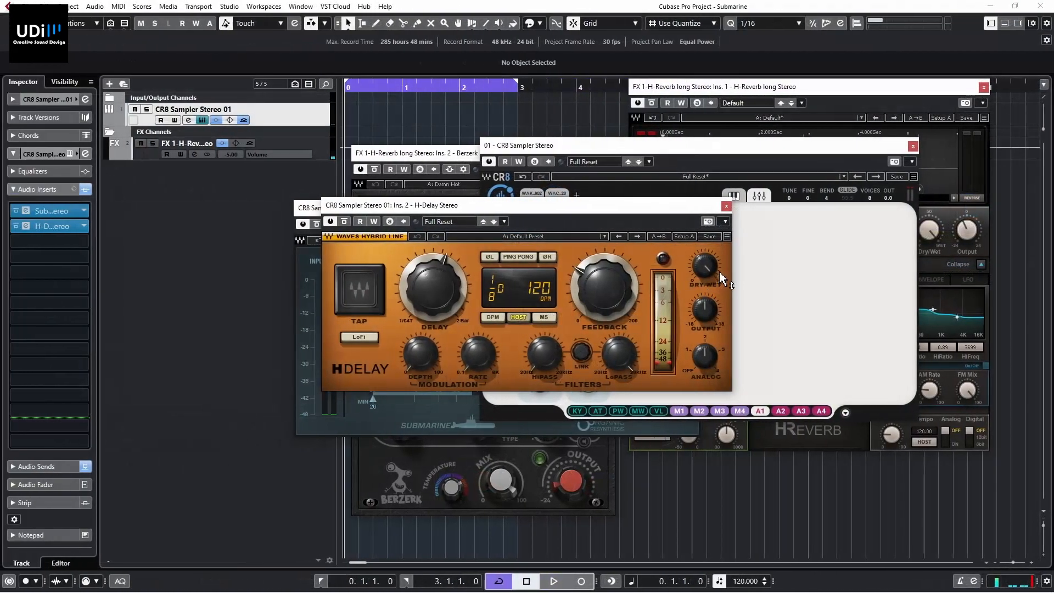
- Reduce H-Delay's Dry/Wet mix and Feedback with the delay time set to a straight 1/8
{"action": "left_click_drag", "start_coordinate": [705, 266], "coordinate": [705, 310]}
{"action": "left_click_drag", "start_coordinate": [420, 273], "coordinate": [450, 268]}
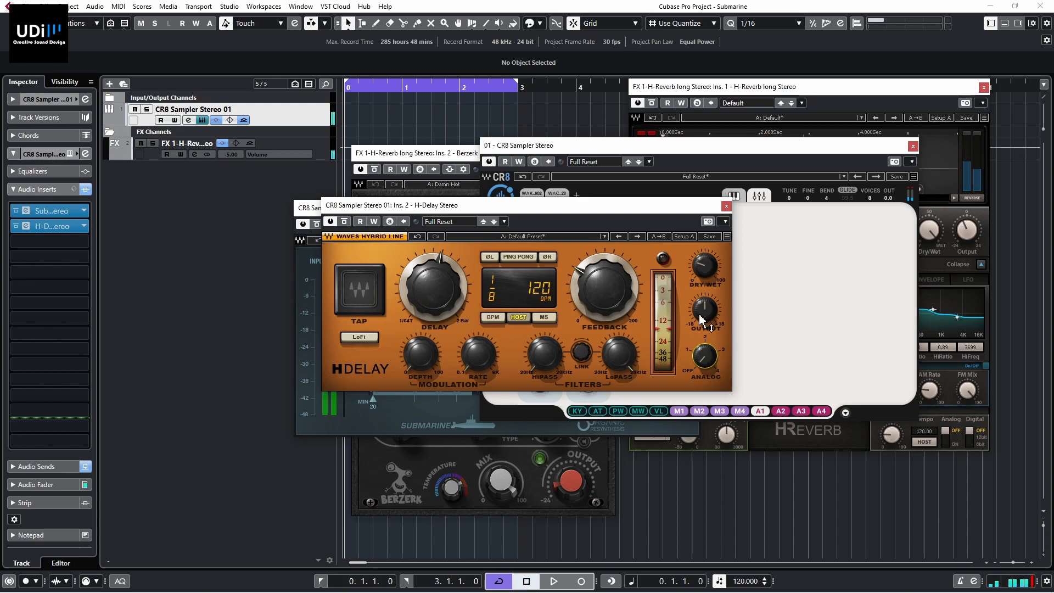
{"action": "left_click", "coordinate": [604, 289]}
{"action": "left_click_drag", "start_coordinate": [604, 288], "coordinate": [604, 294]}
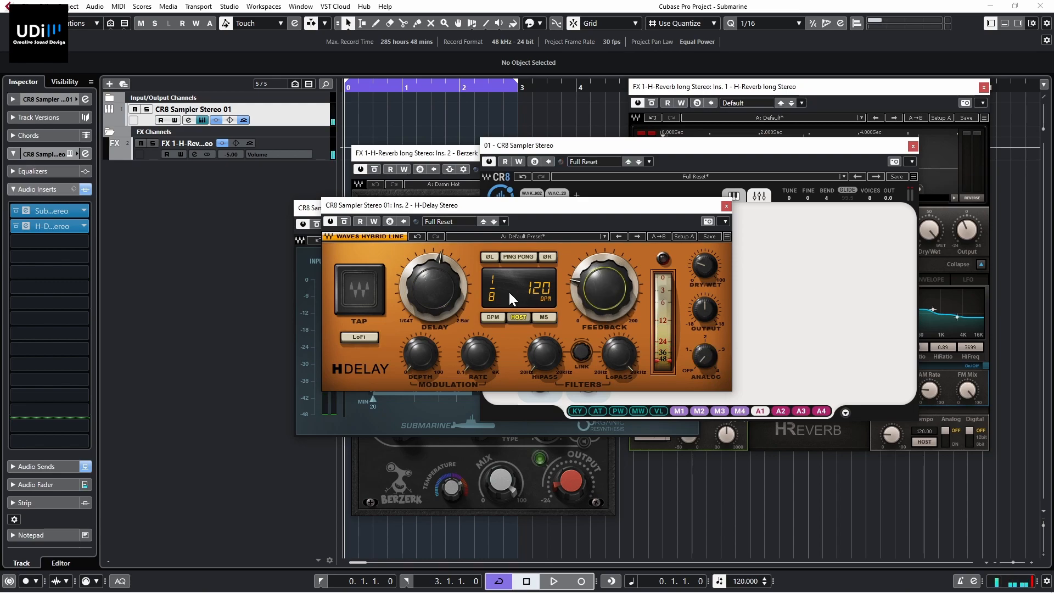
- Set H-Delay's delay time to 1/4 and lower its LoPass filter
{"action": "left_click_drag", "start_coordinate": [434, 288], "coordinate": [434, 271]}
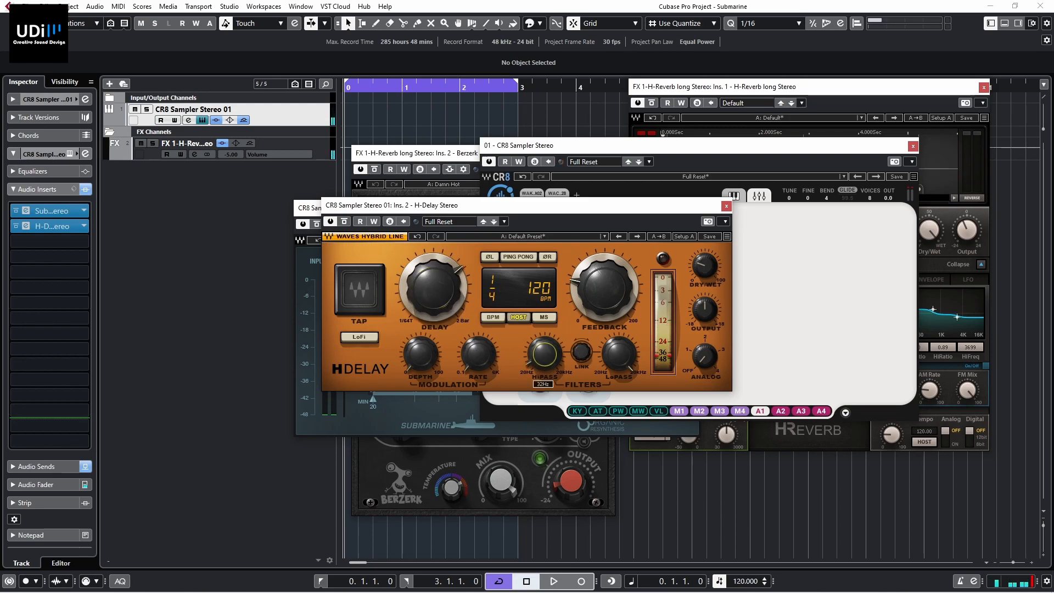
{"action": "left_click_drag", "start_coordinate": [613, 358], "coordinate": [613, 367]}
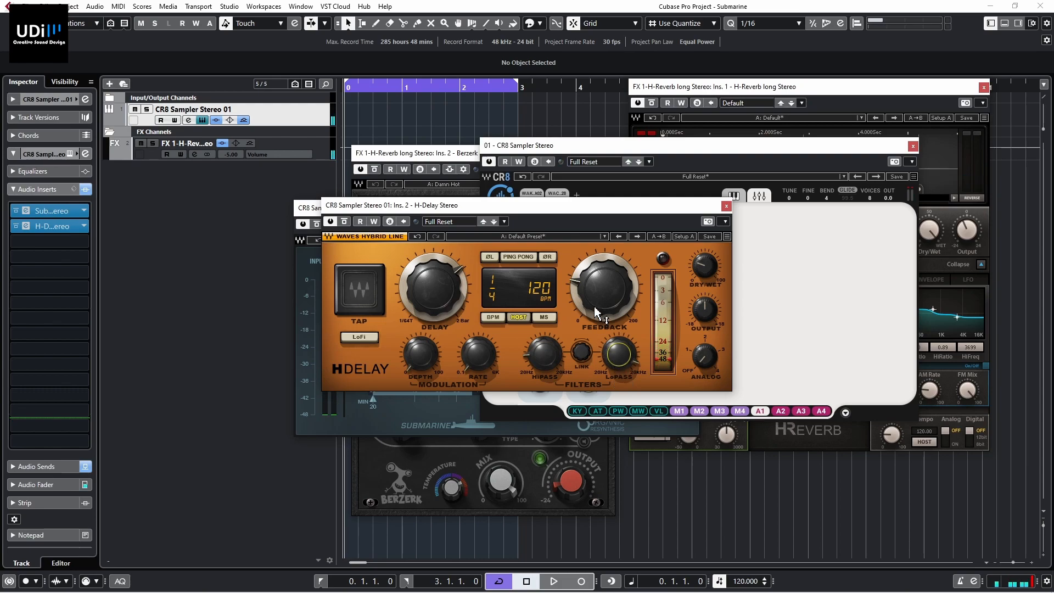
{"action": "mouse_move", "coordinate": [596, 303]}
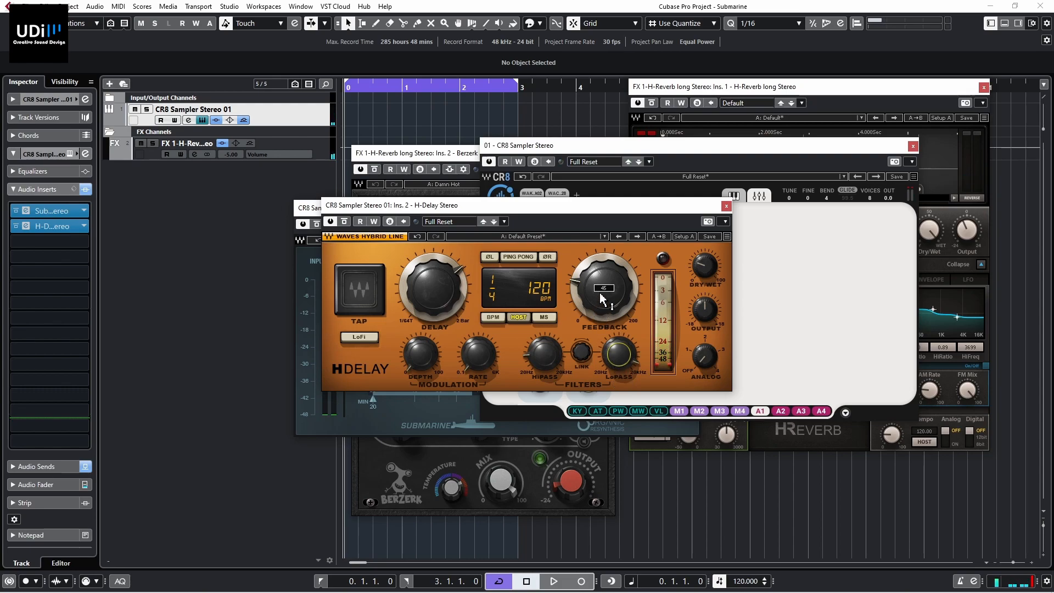